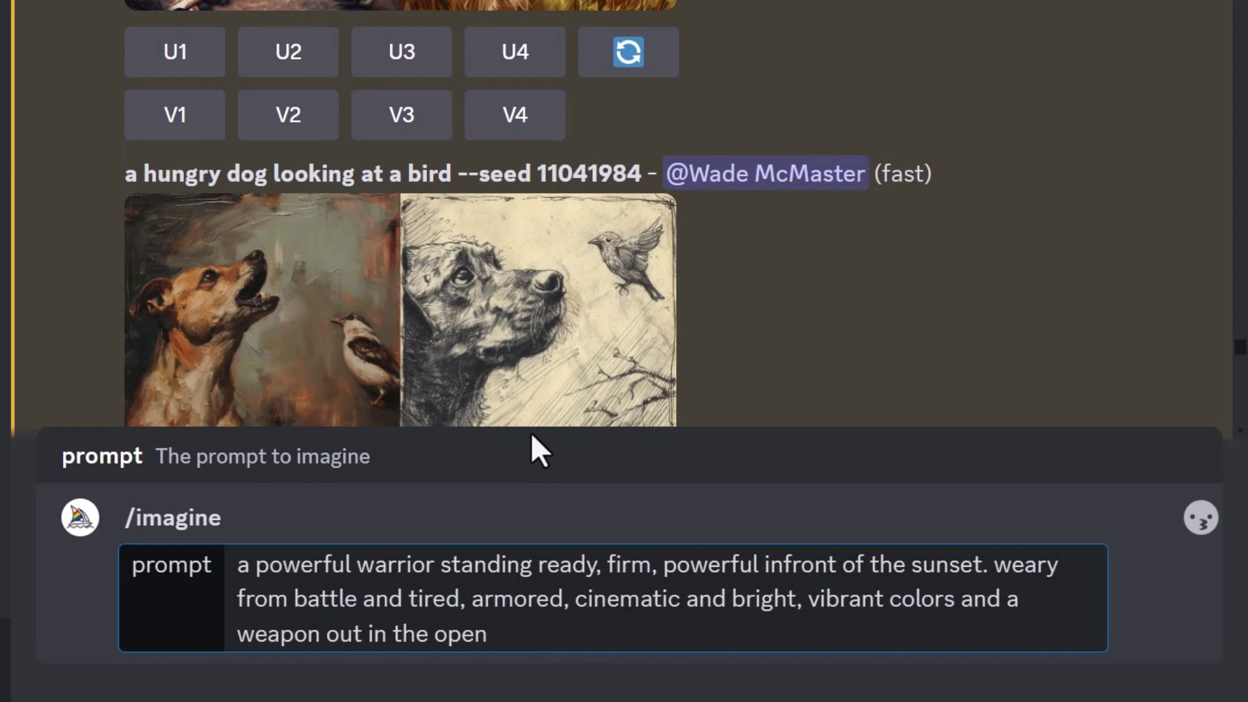
- Generate images from the entered powerful warrior sunset prompt, and run the shorten command on the same prompt text
key("Return")
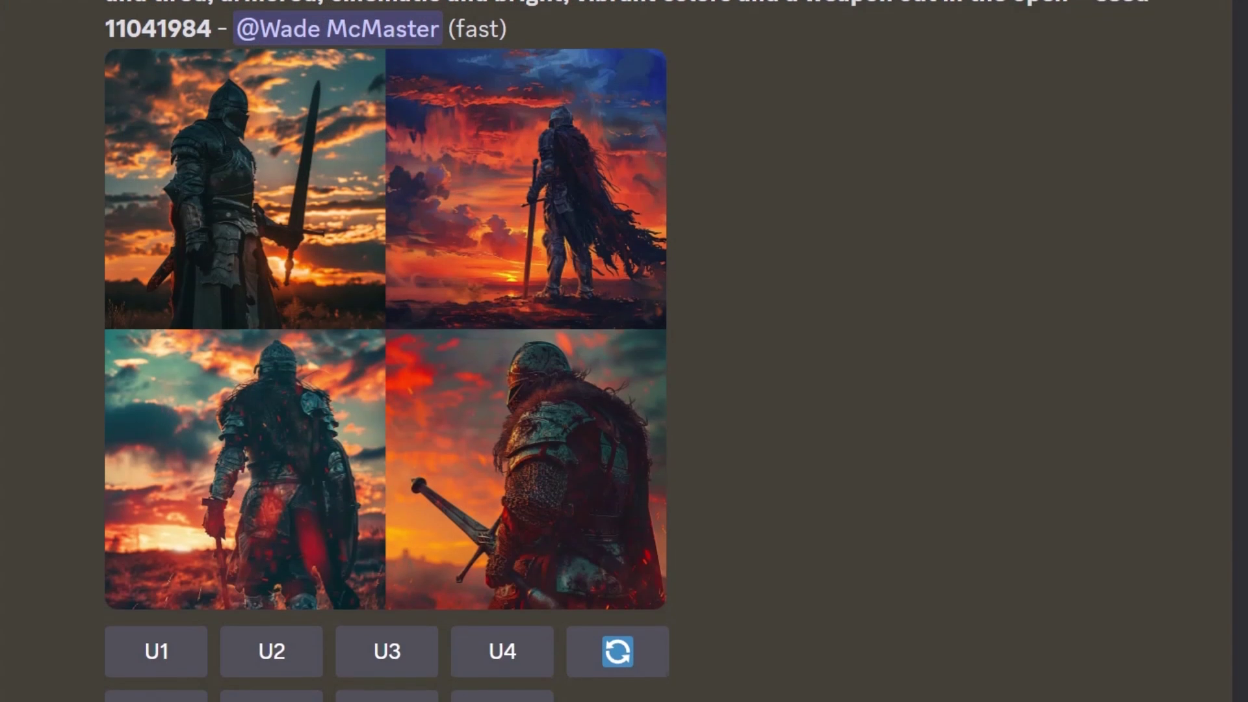
type("/shorten")
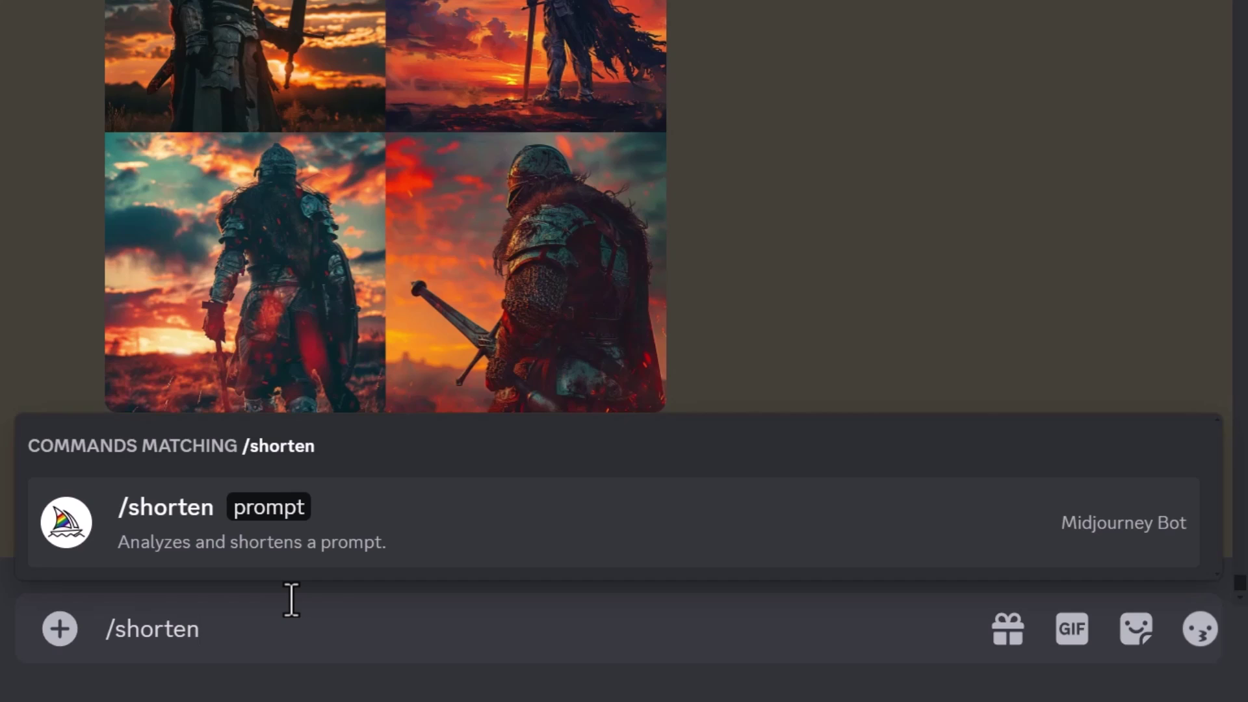
key("Tab")
type("a powerful warrior standing ready, firm, powerful infront of the sunset. weary from battle and tired, armored, cinematic and bright, vibrant colors and a weapon out in the open")
key("Return")
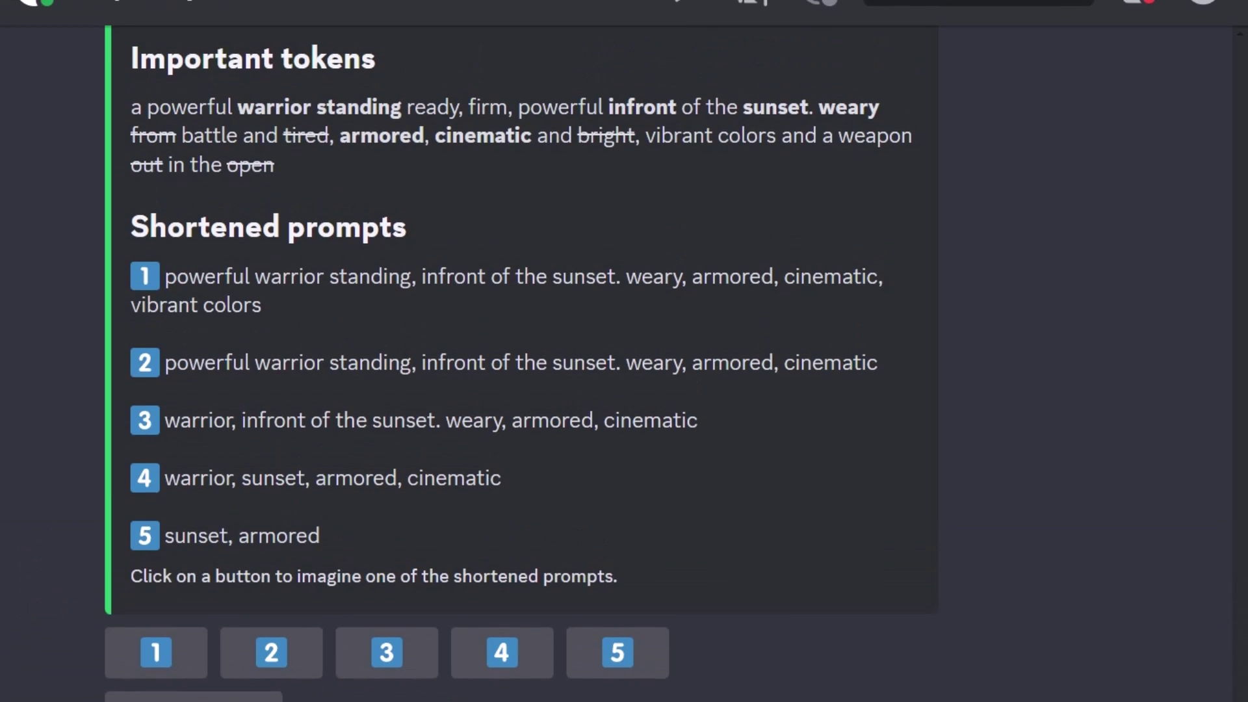
- Imagine the first and second shortened versions of the warrior prompt, submitting each with its suggested wording
left_click(156, 652)
left_click(800, 498)
left_click(271, 652)
left_click(785, 494)
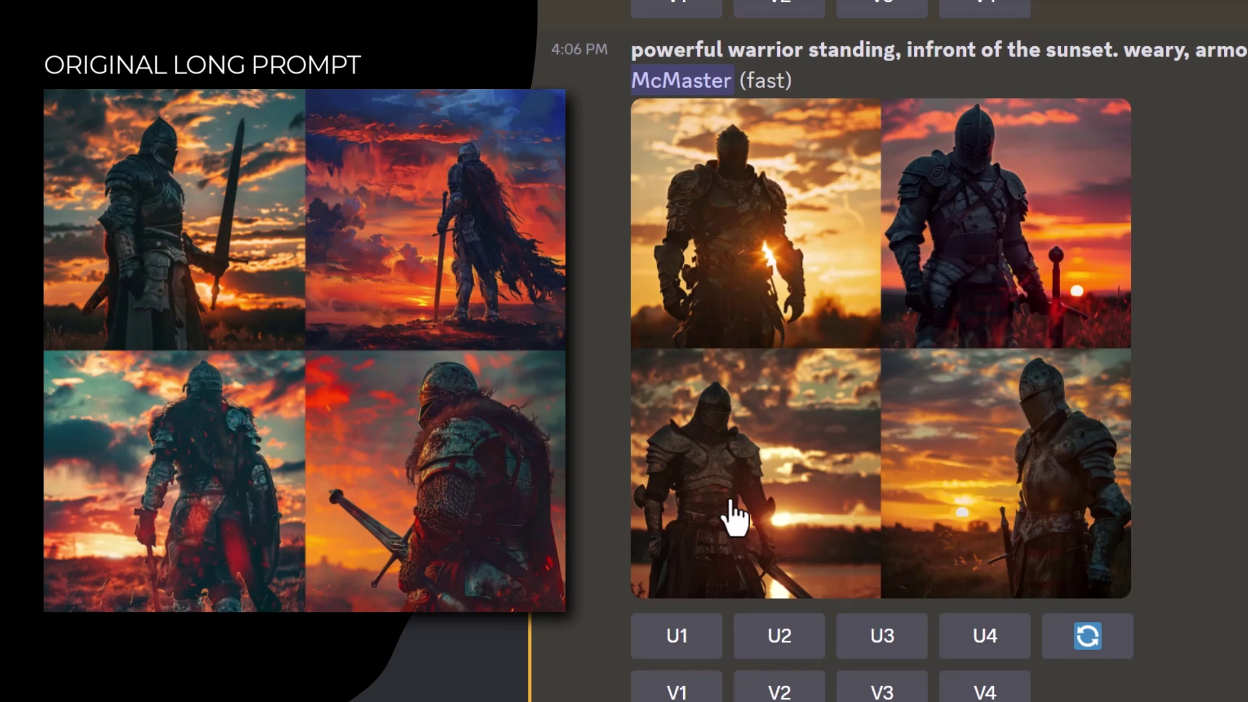
- Compare the image grids from the successively shorter warrior prompts with the original long-prompt images
scroll(949, 459, "down", 10)
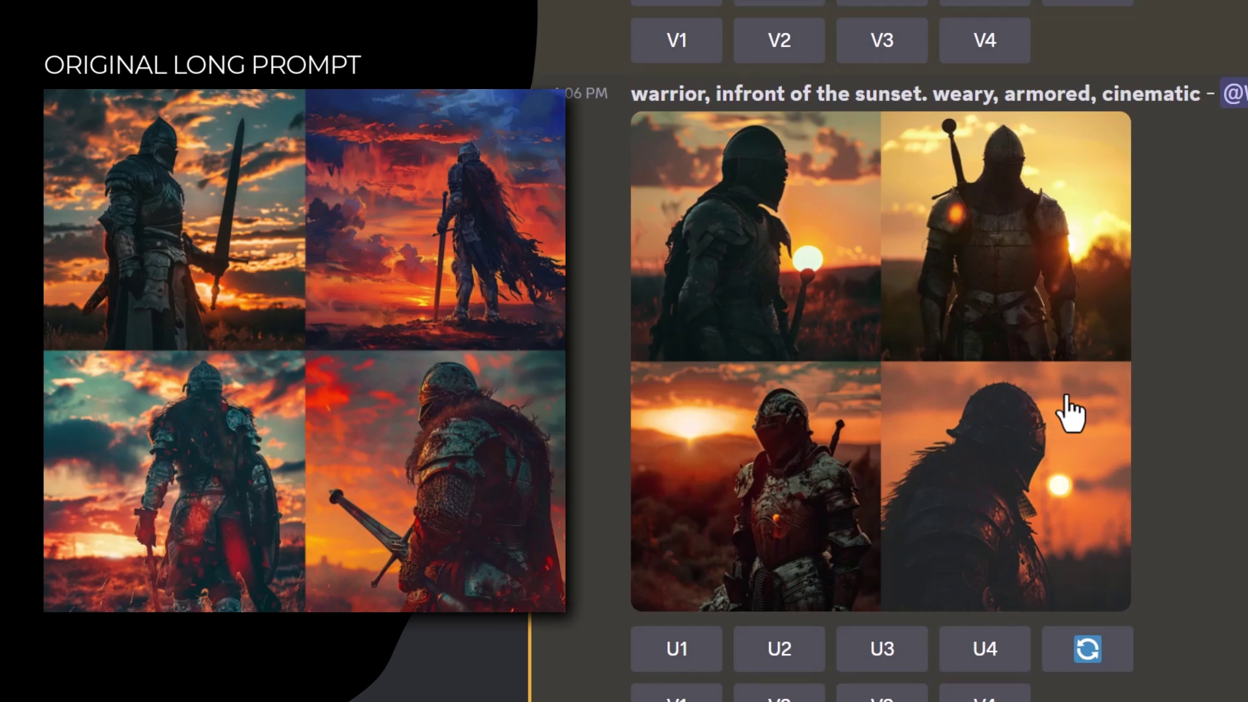
scroll(1071, 414, "down", 10)
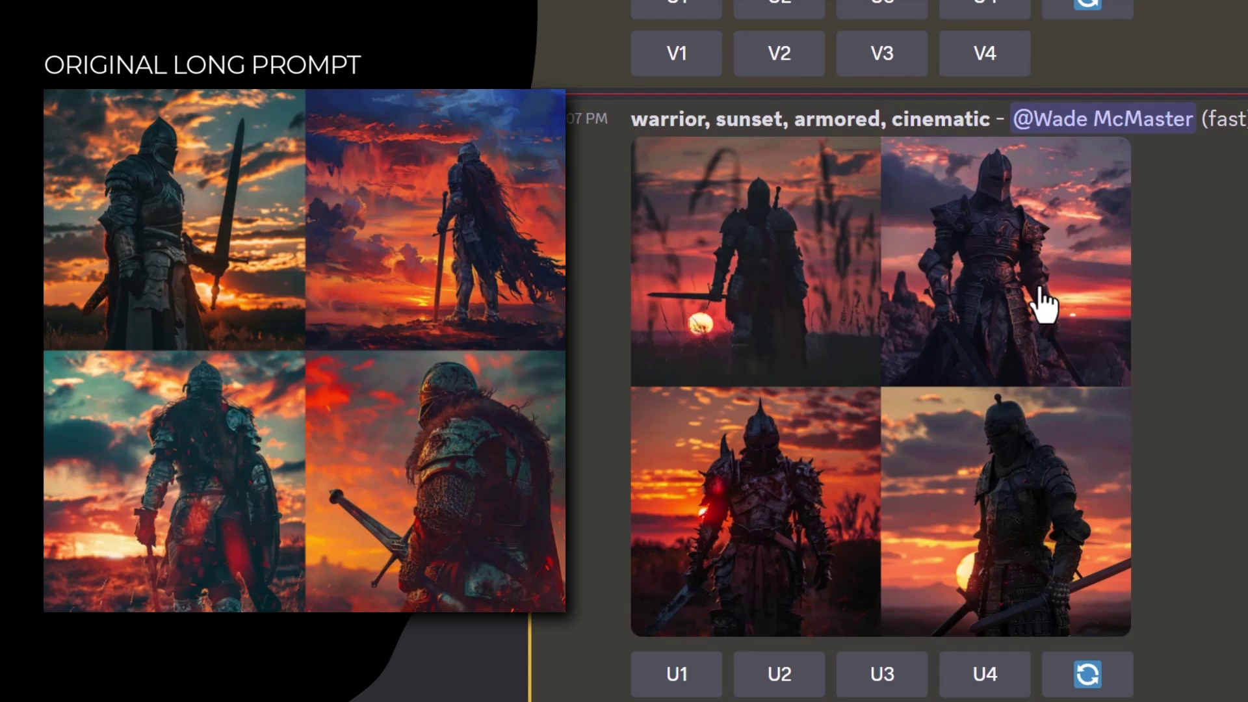
scroll(984, 432, "down", 2)
scroll(971, 416, "down", 10)
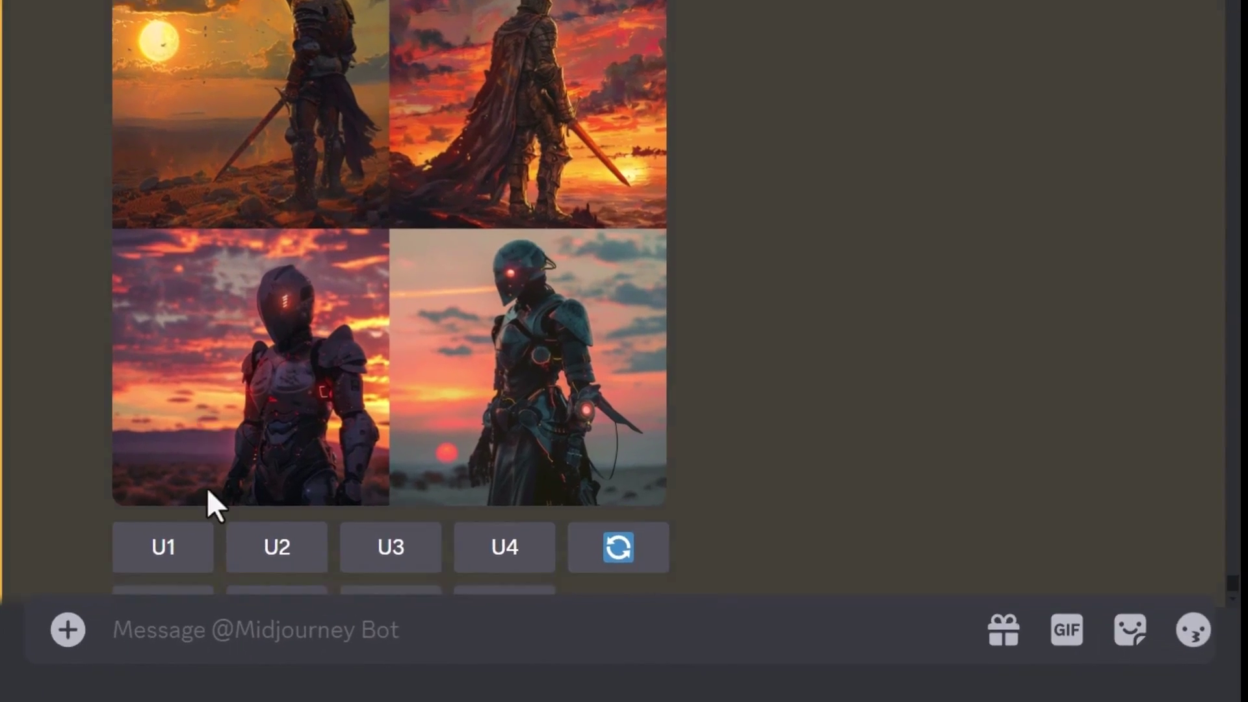
scroll(215, 553, "down", 2)
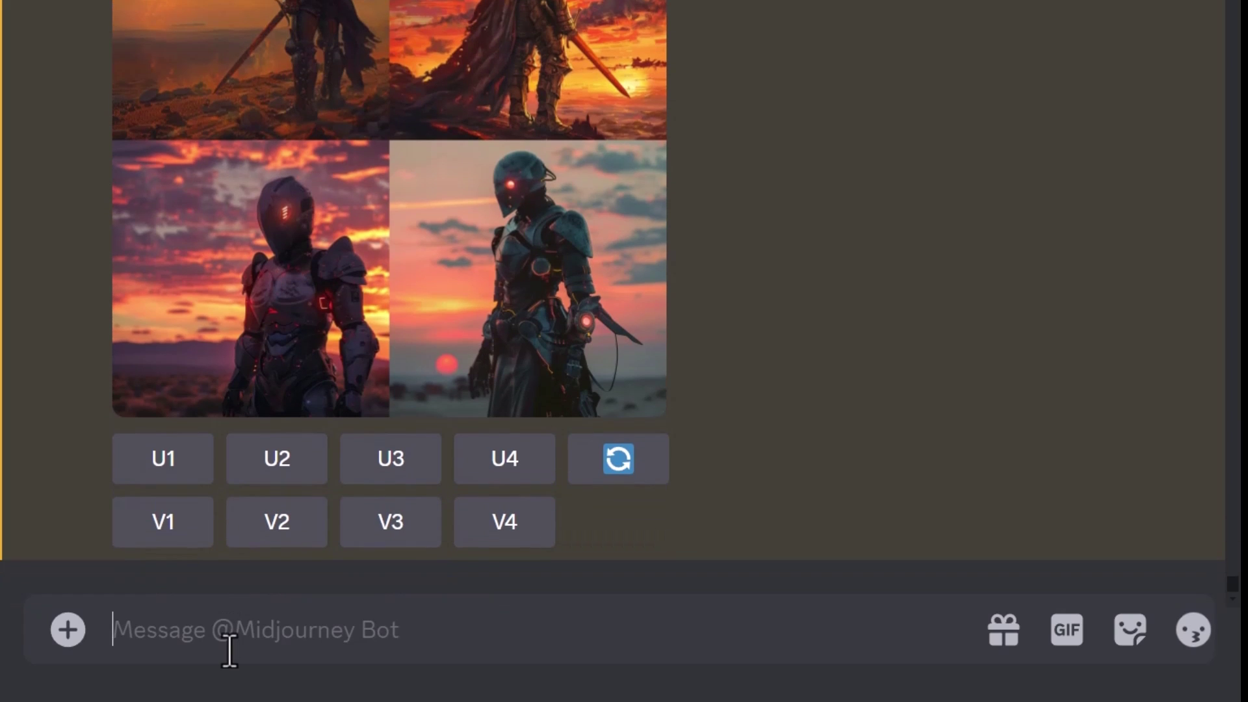
- Imagine the prompt "a dog staring at a bird, vibrant color, cinematic movie still --v 5.2"
type("/im")
key("Tab")
type("a dog staring at a bird, vibrant color, cinematic movie still --v 5.2")
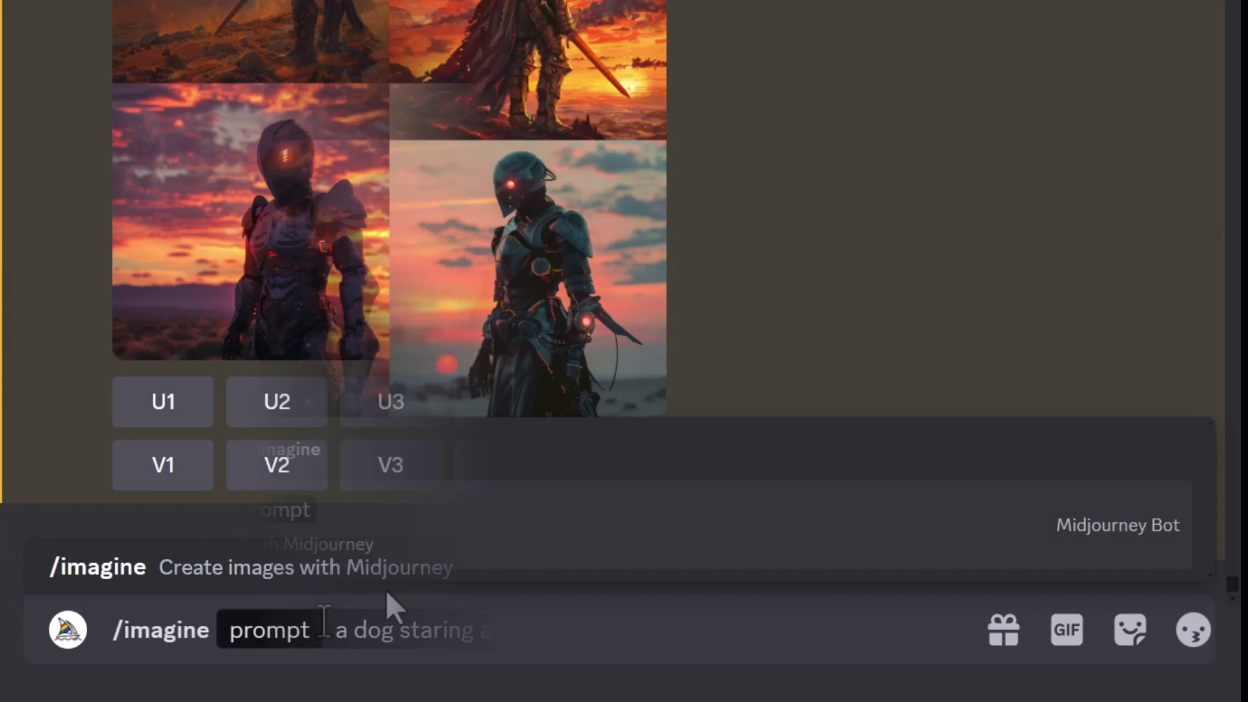
left_click(559, 630)
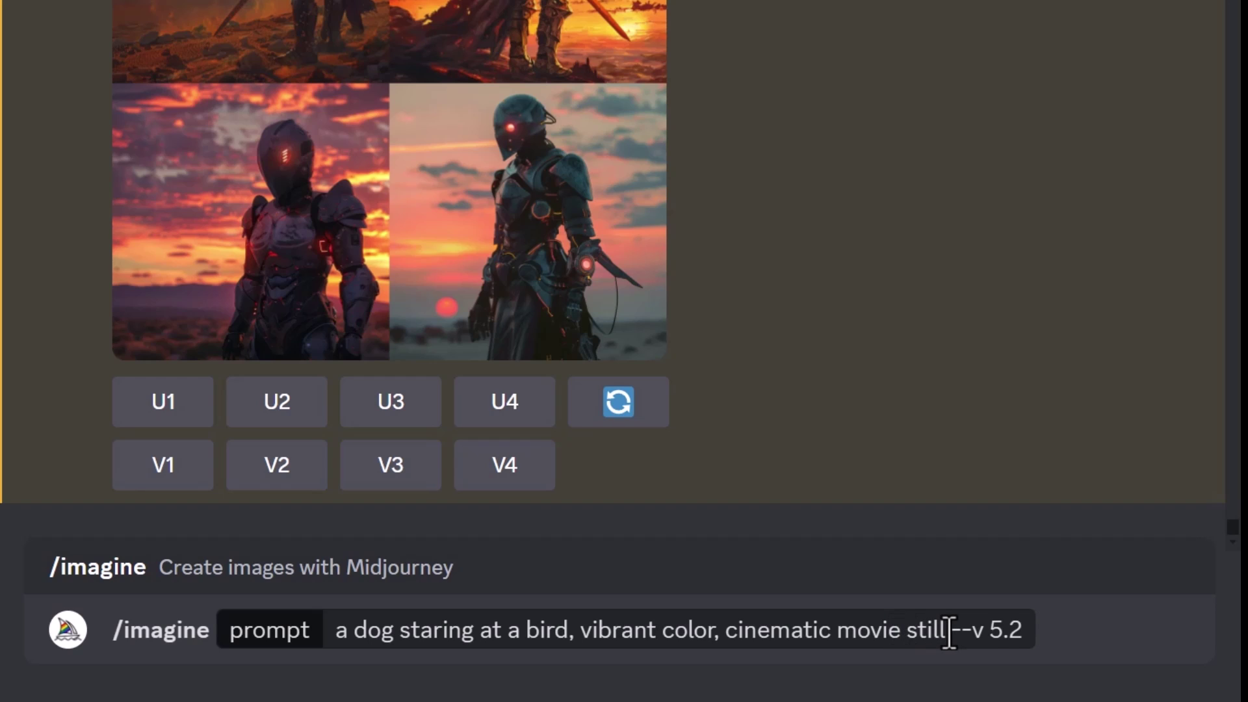
left_click(1025, 629)
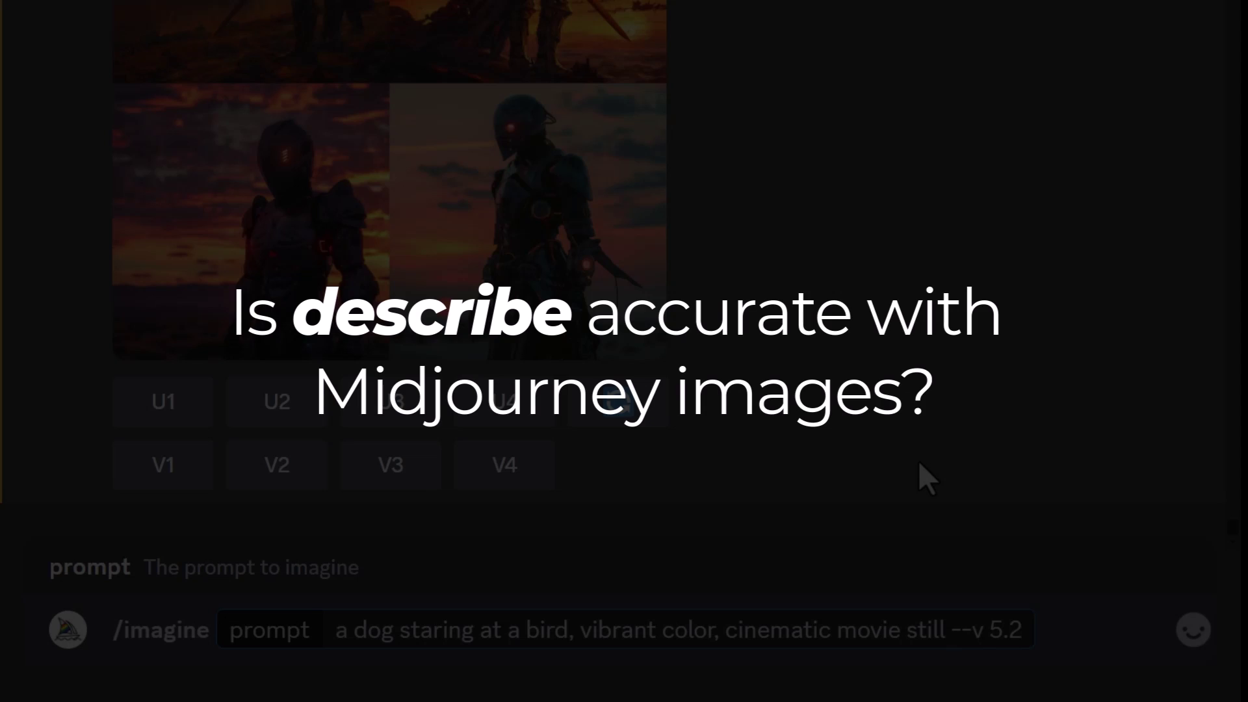
key("Return")
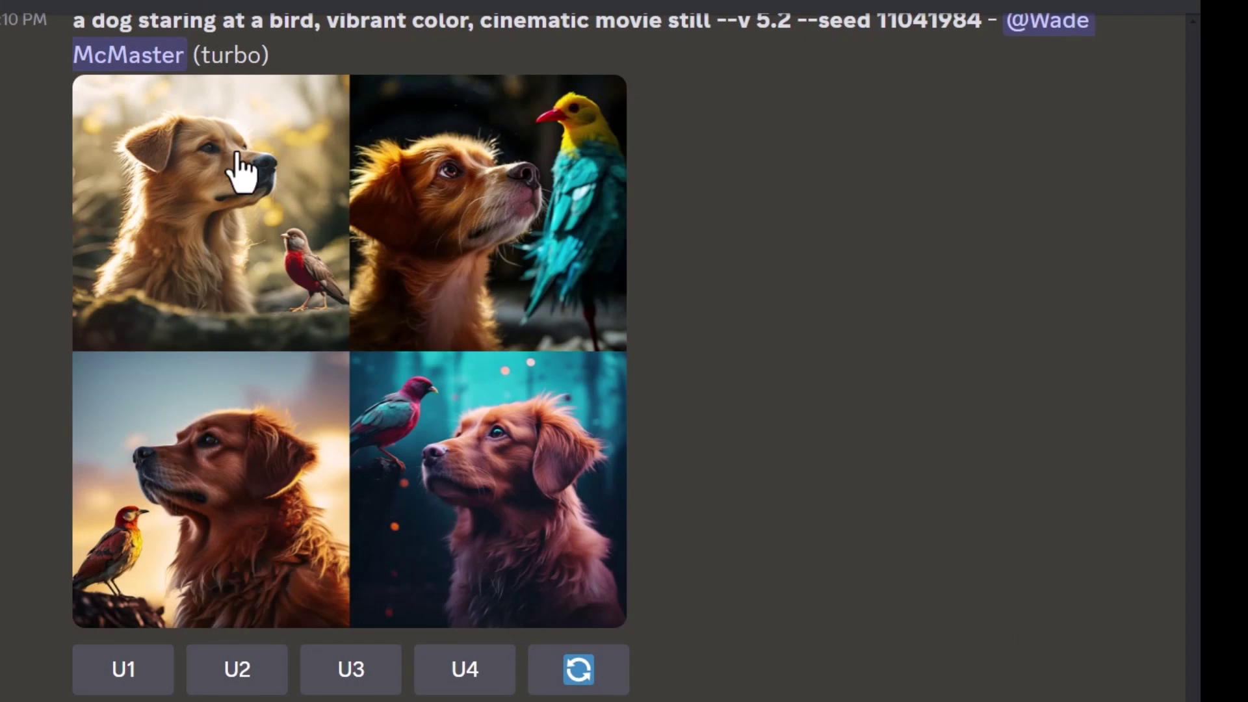
- Upscale the first image of the dog-and-bird grid, open it enlarged and save it as a file
left_click(152, 670)
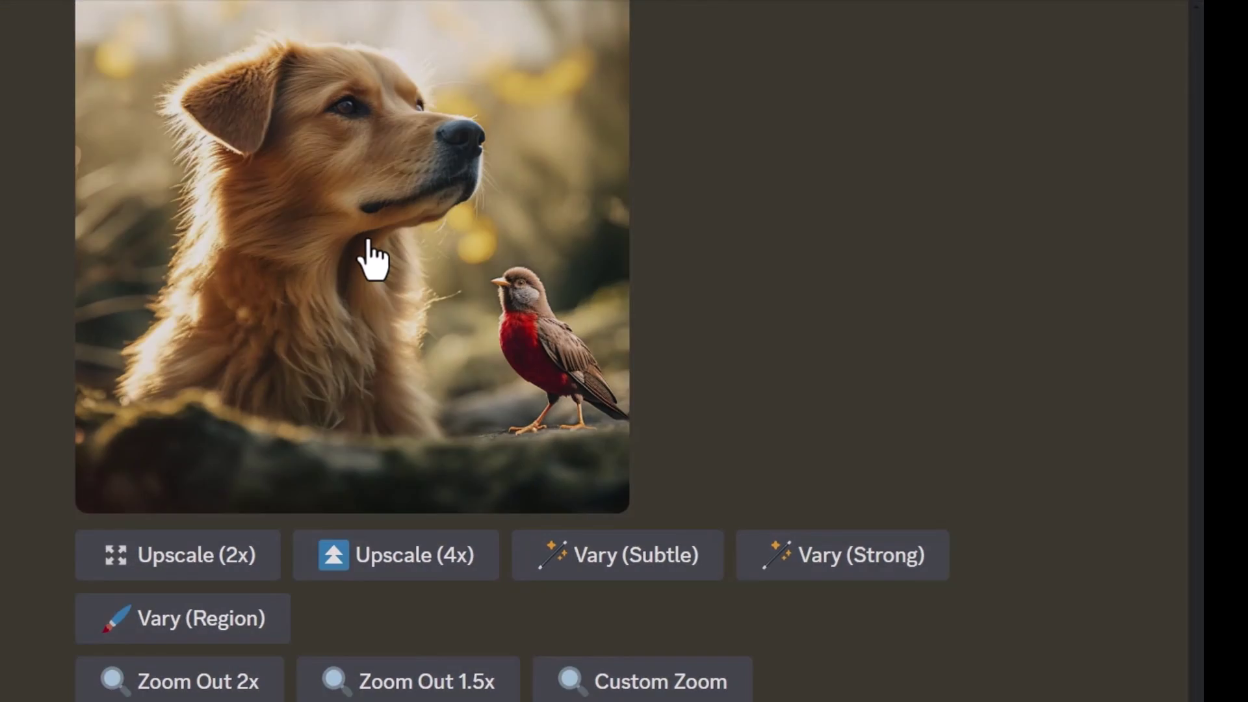
left_click(362, 256)
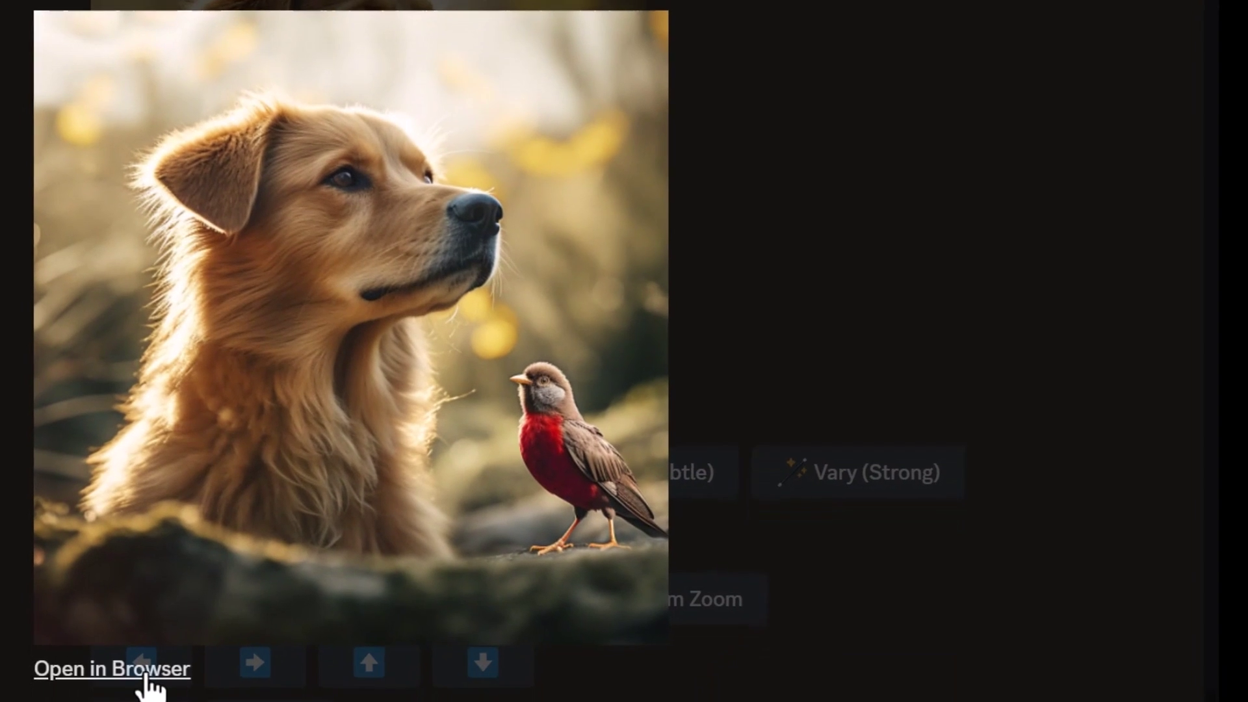
right_click(148, 661)
left_click(233, 509)
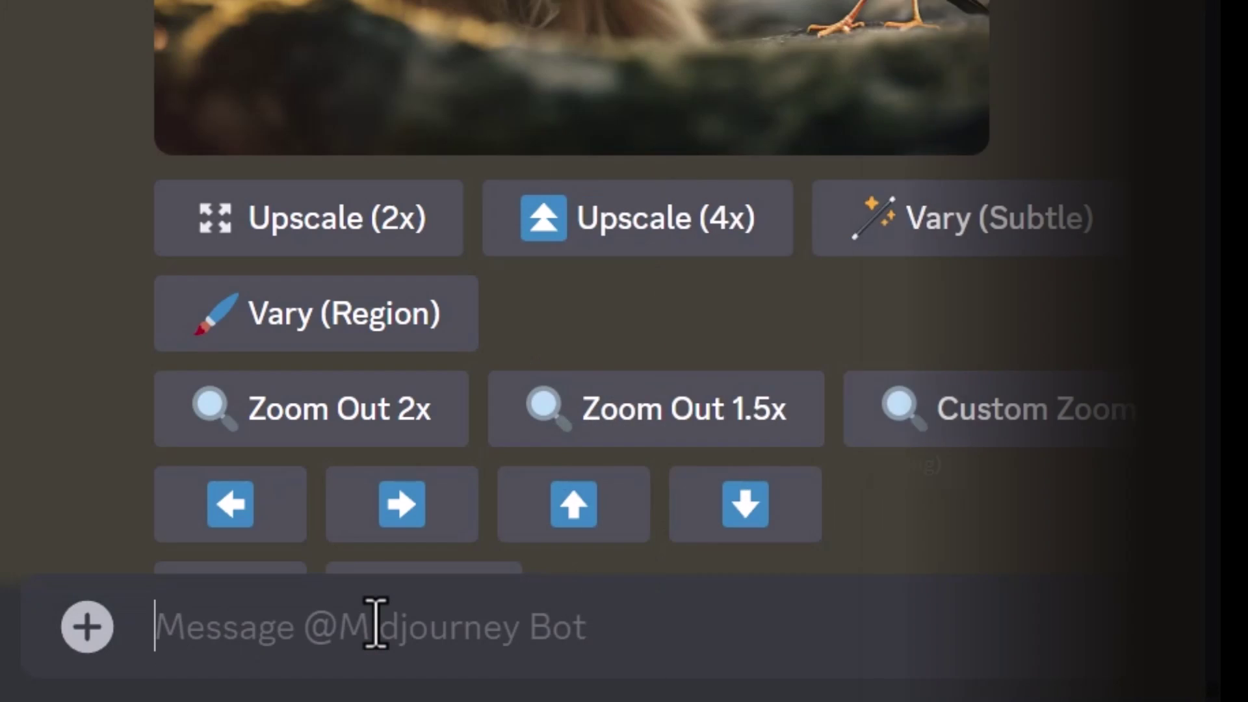
- Run the describe command with the saved picture of the golden dog and red-breasted bird attached
type("/describe")
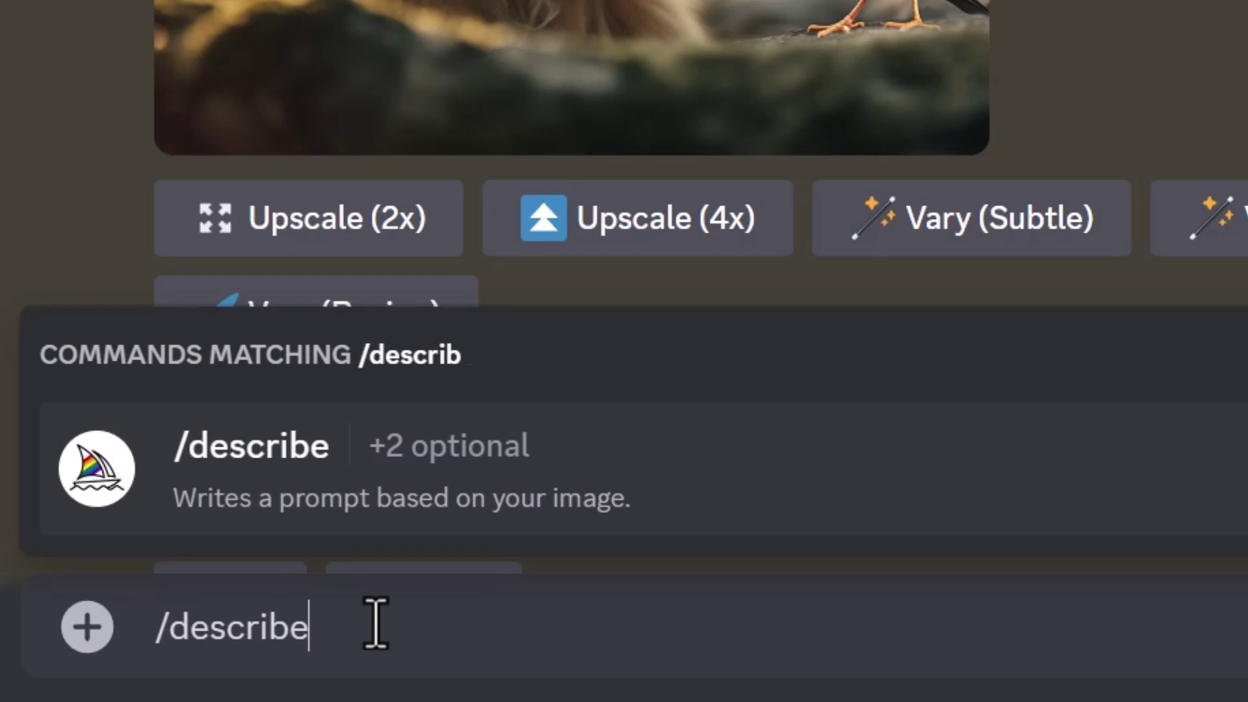
key("Tab")
left_click(130, 351)
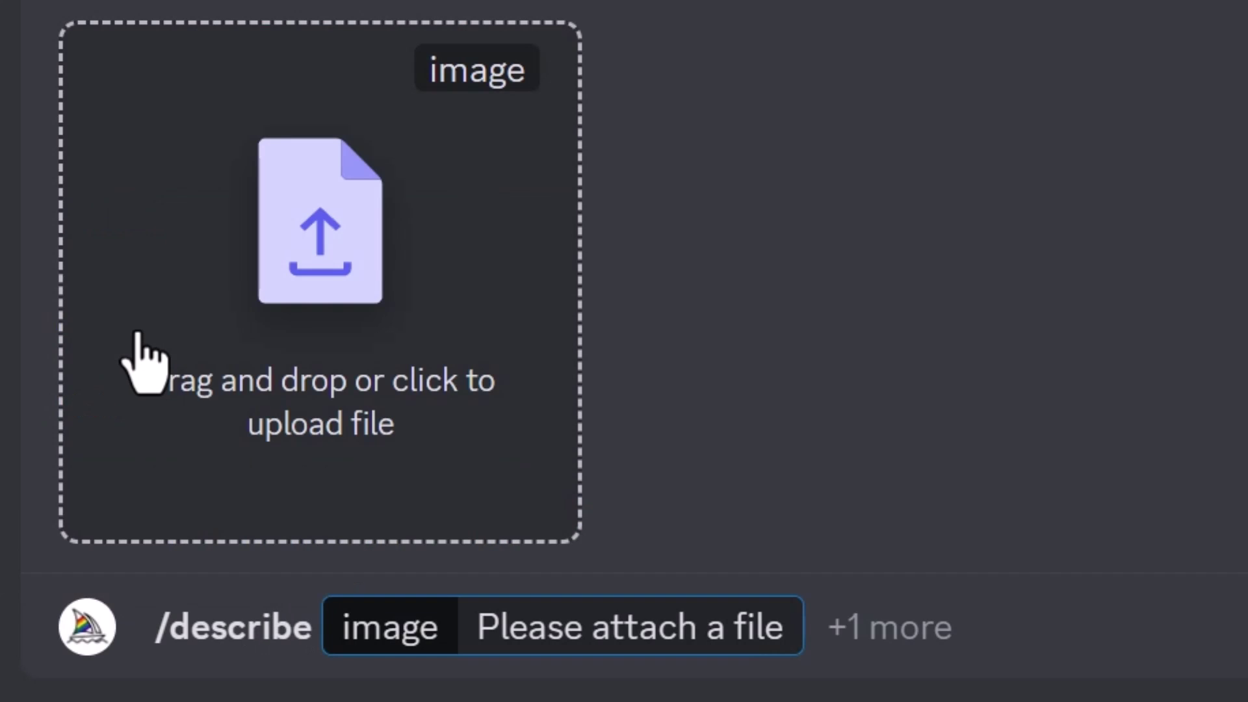
left_click(307, 302)
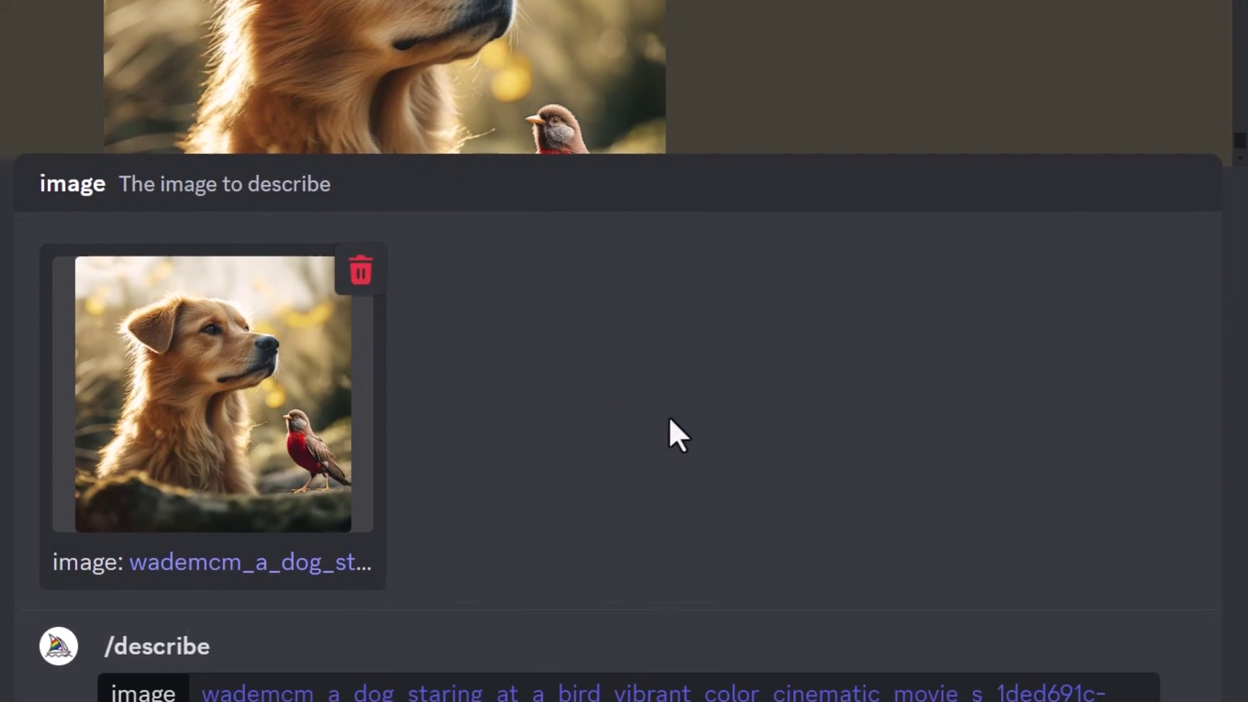
scroll(866, 501, "down", 3)
key("Return")
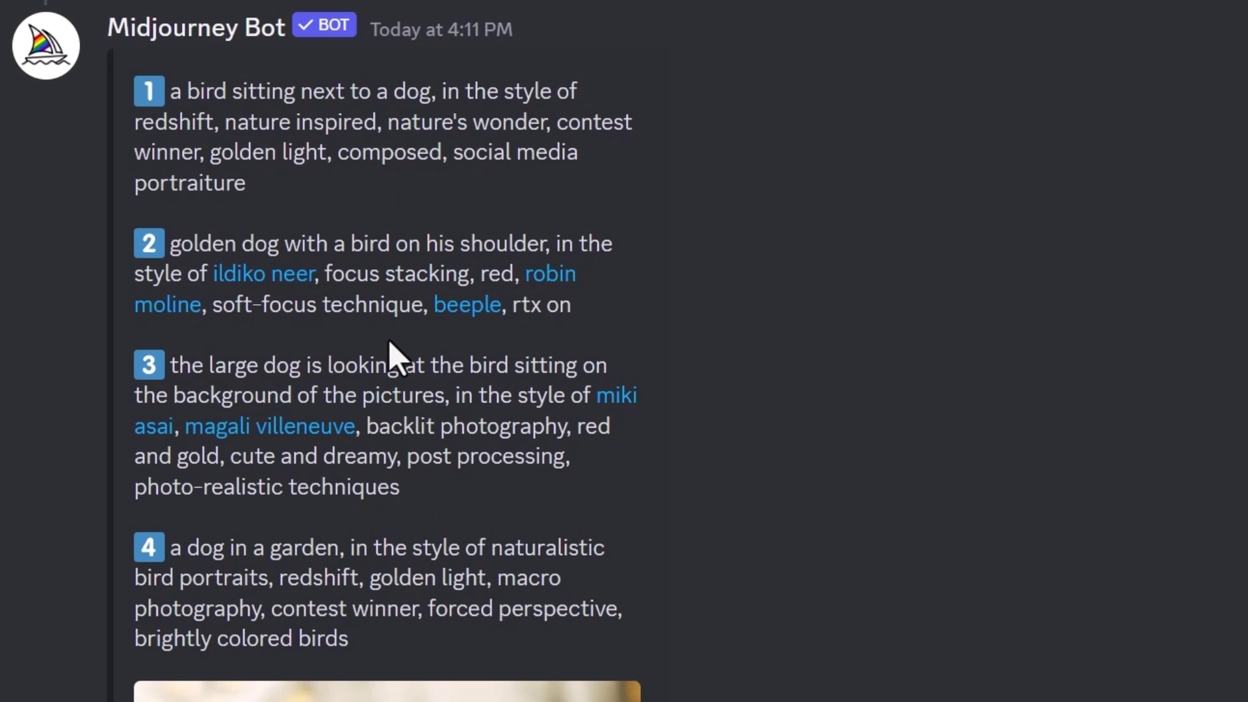
- Review the four suggested descriptions of the dog-and-bird picture and generate images from all of them
scroll(406, 363, "down", 3)
scroll(403, 361, "up", 3)
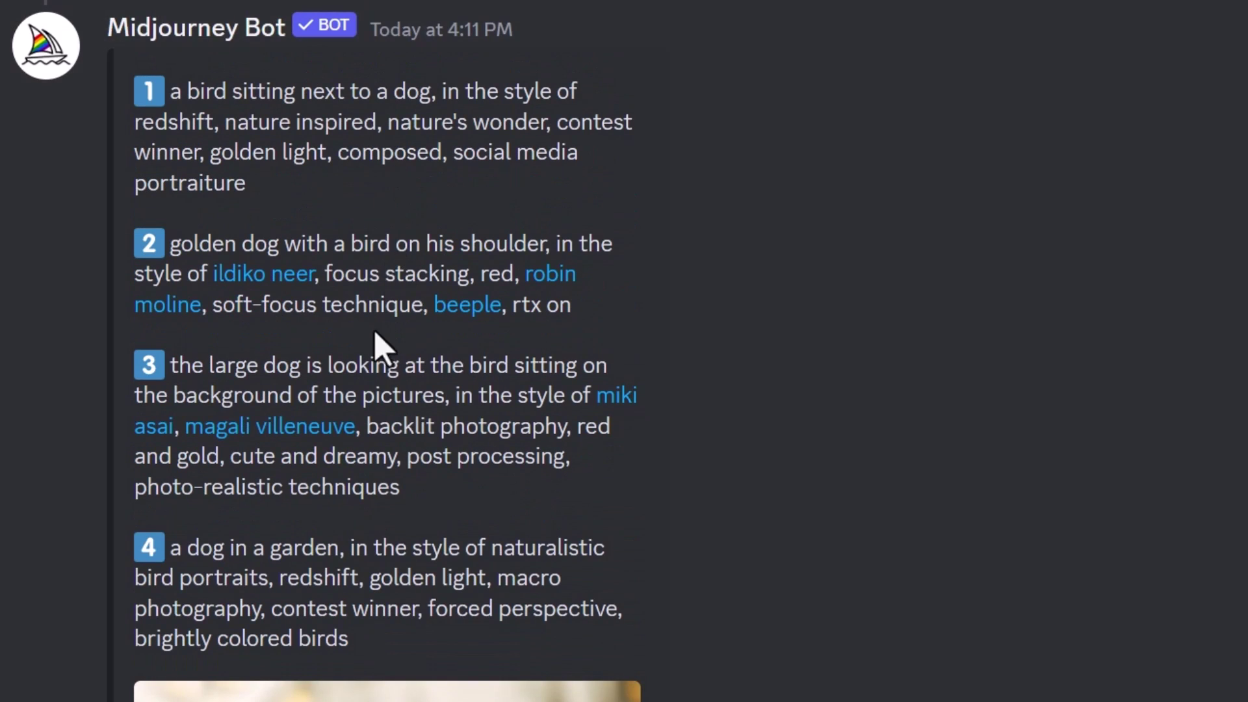
scroll(377, 345, "down", 5)
scroll(374, 364, "down", 5)
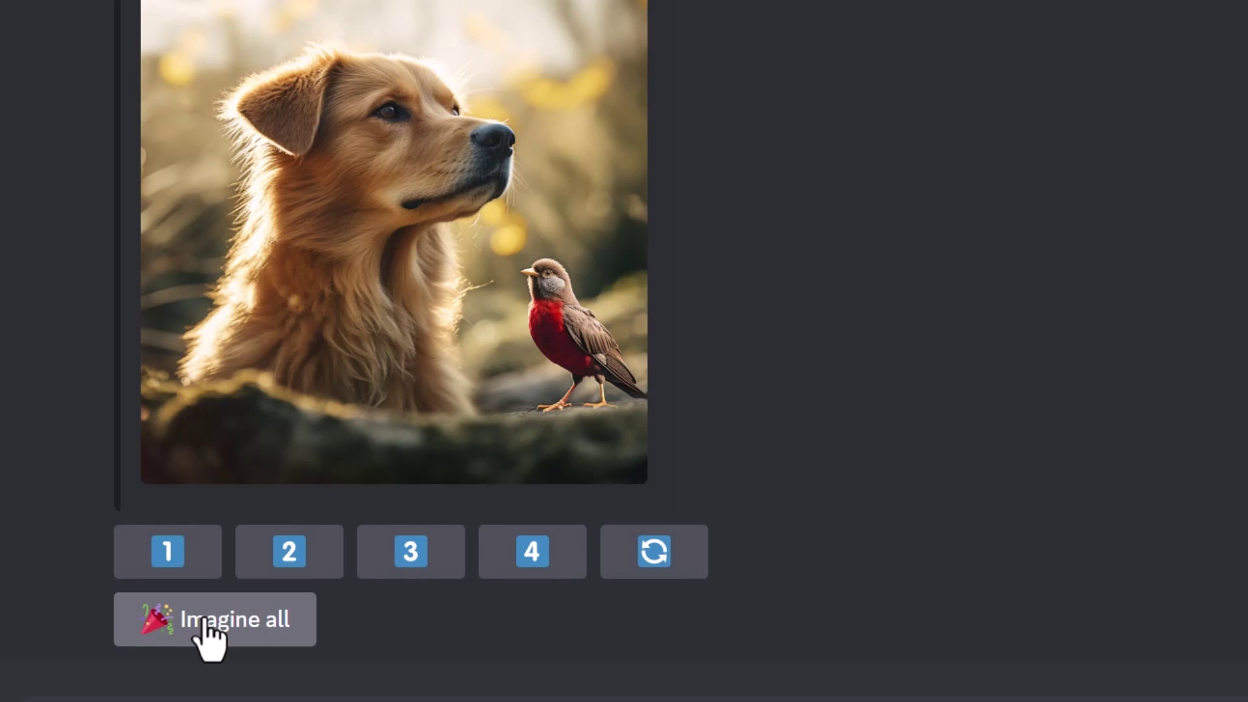
left_click(208, 634)
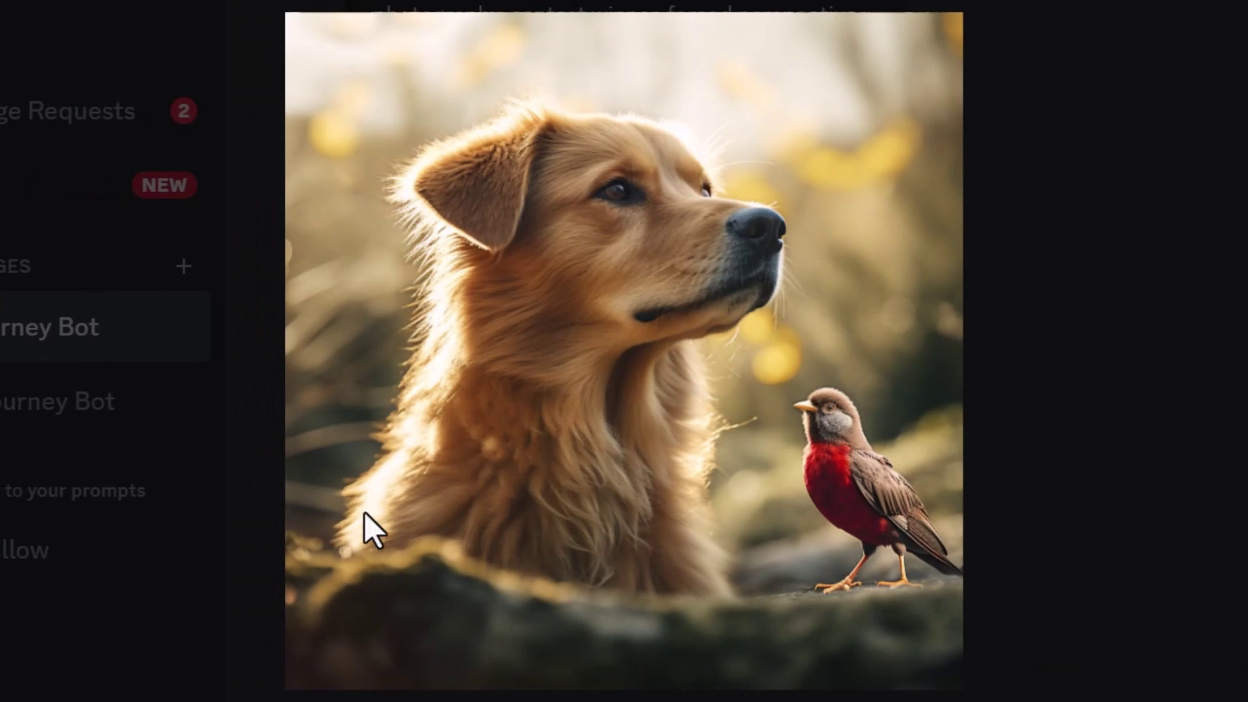
left_click(1201, 494)
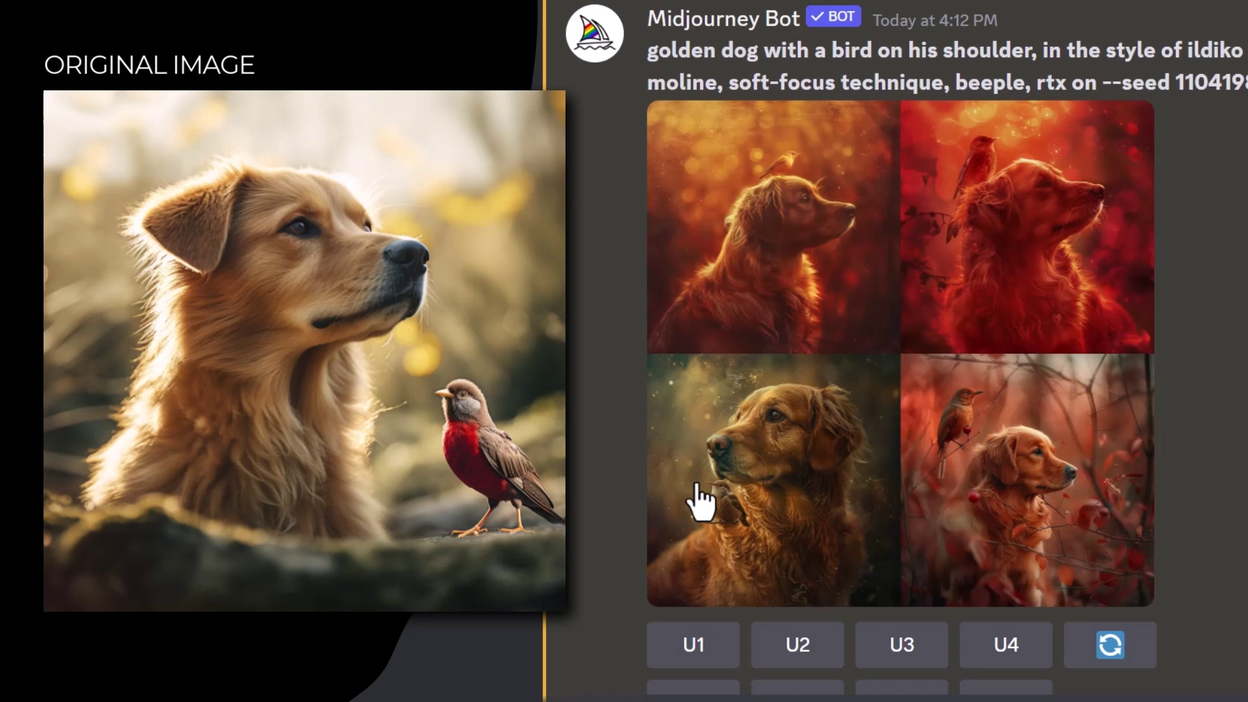
- Compare the image grids generated from the four suggested descriptions with the original dog-and-bird picture
scroll(696, 486, "down", 10)
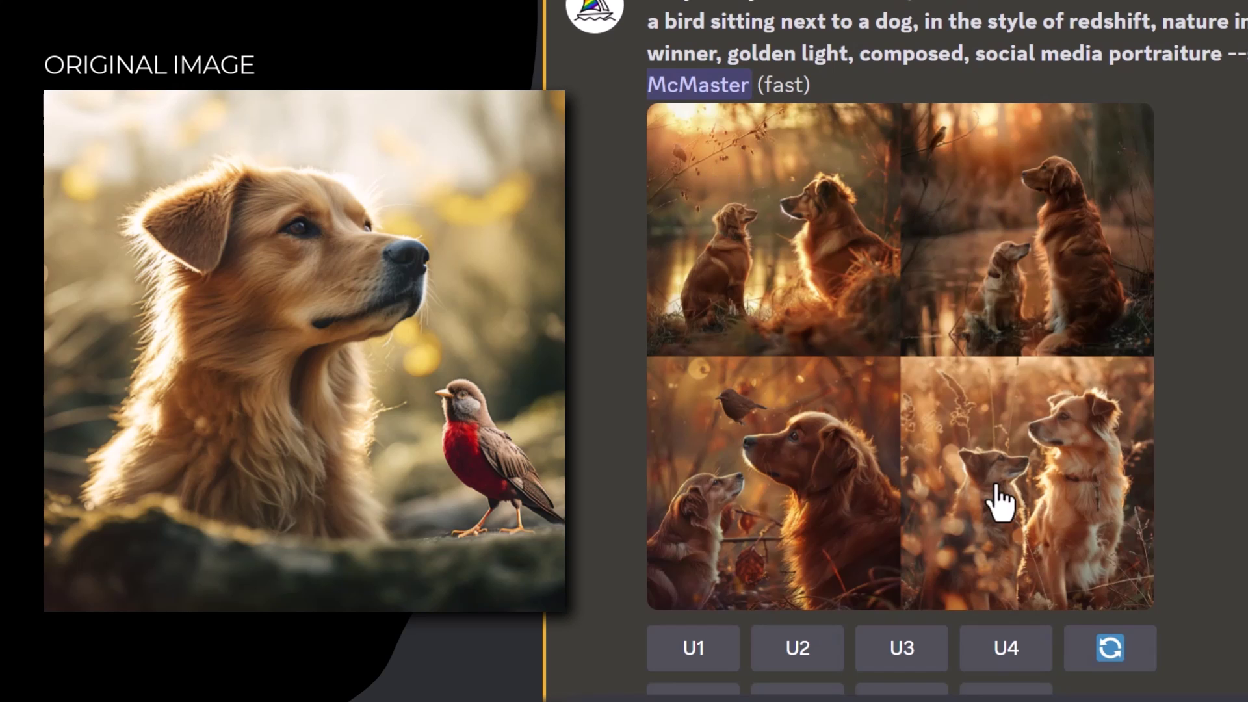
scroll(869, 420, "down", 6)
scroll(871, 418, "down", 6)
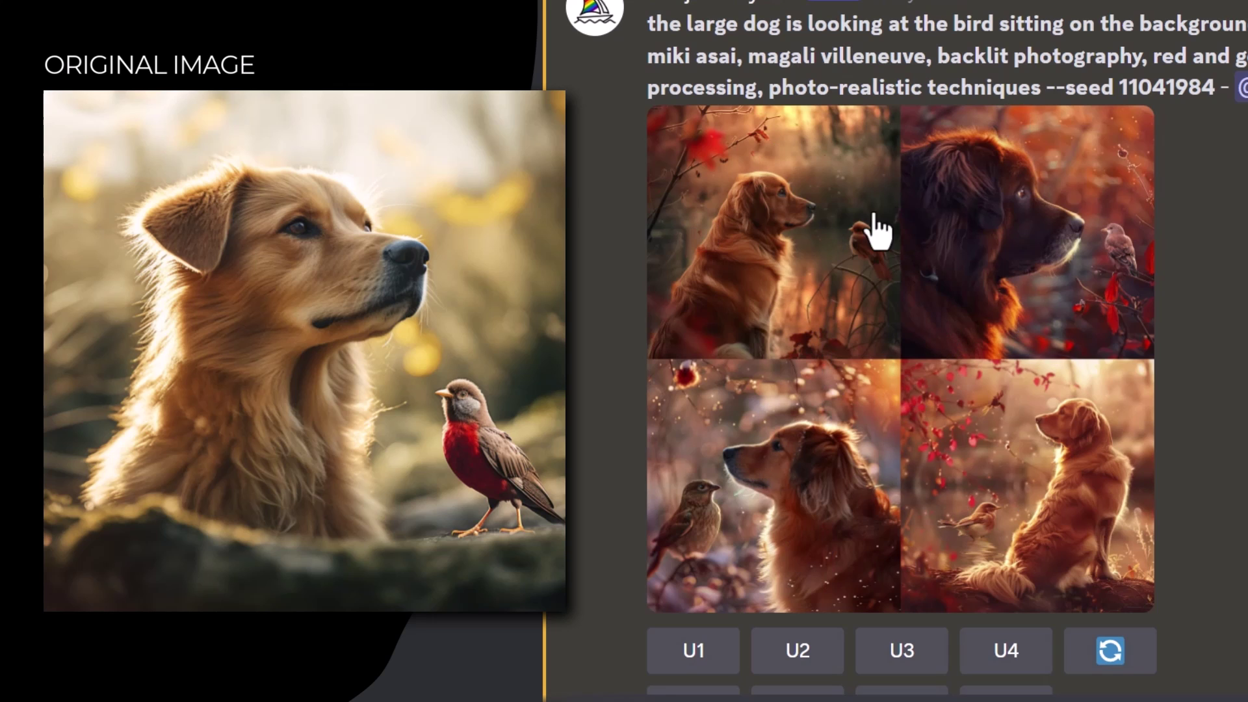
scroll(925, 279, "down", 5)
scroll(926, 273, "down", 8)
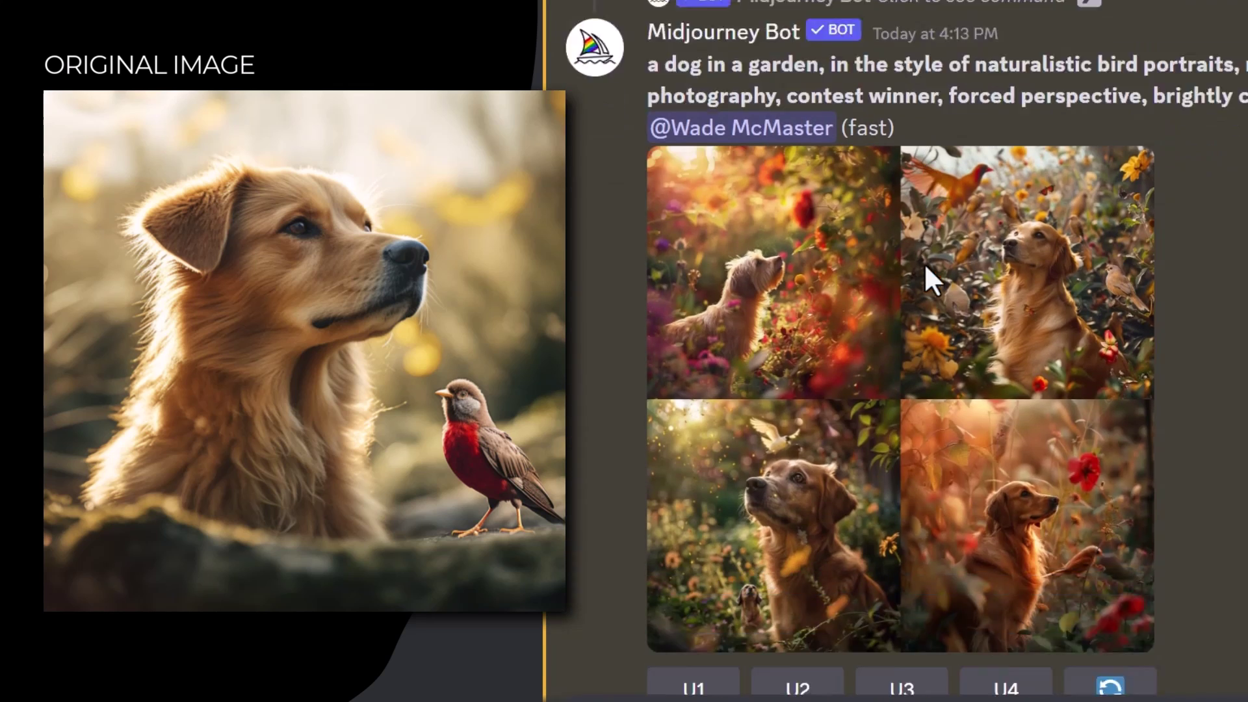
scroll(1038, 364, "up", 1)
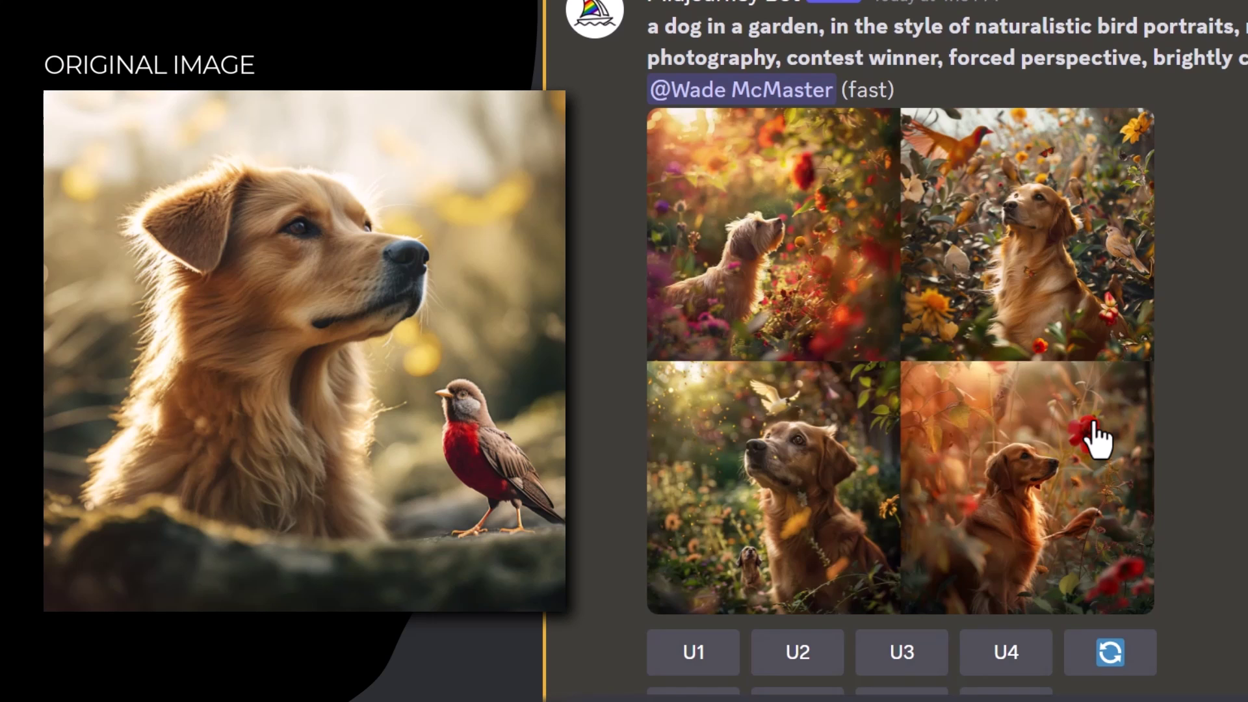
scroll(944, 361, "down", 2)
scroll(947, 364, "up", 2)
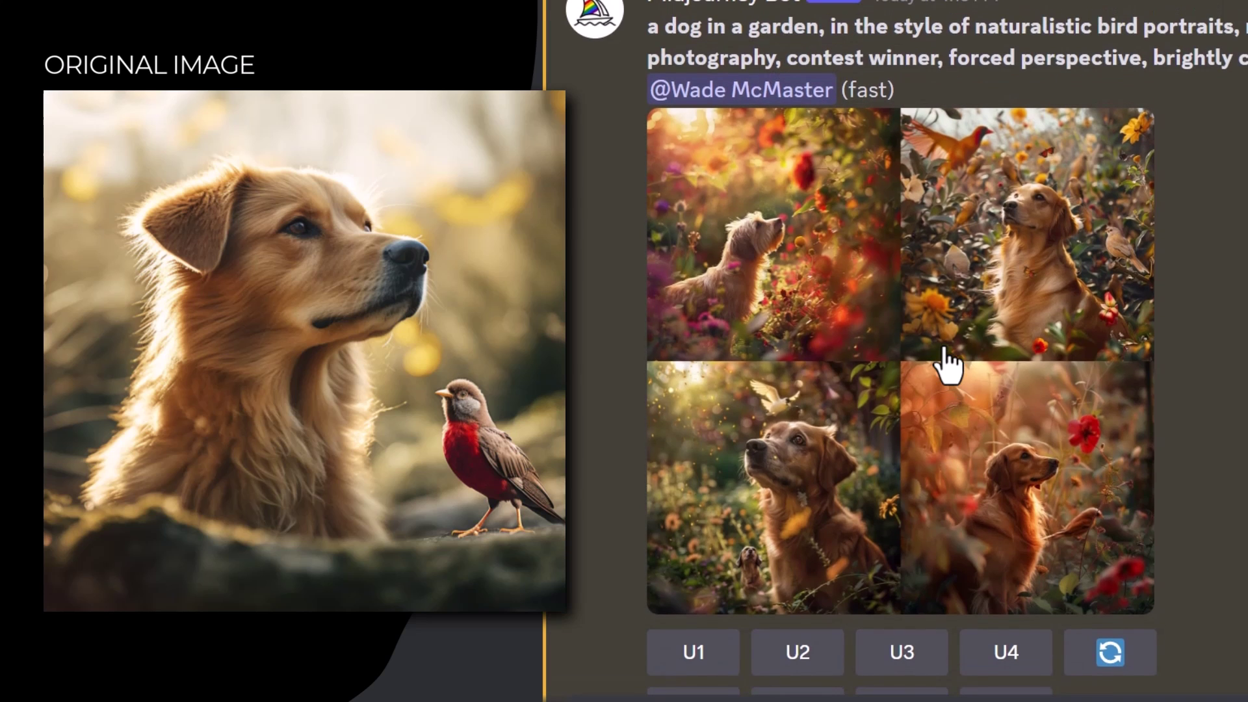